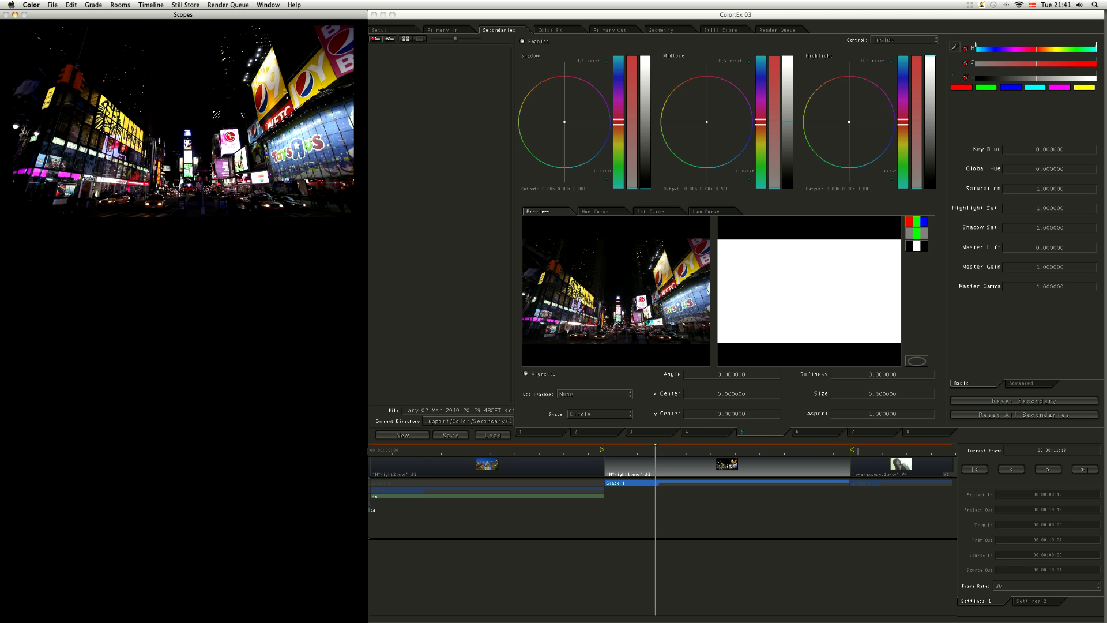
# - Stop the Times Square clip's playback so the 3D RGB scope and vectorscope refresh
pyautogui.press('space')
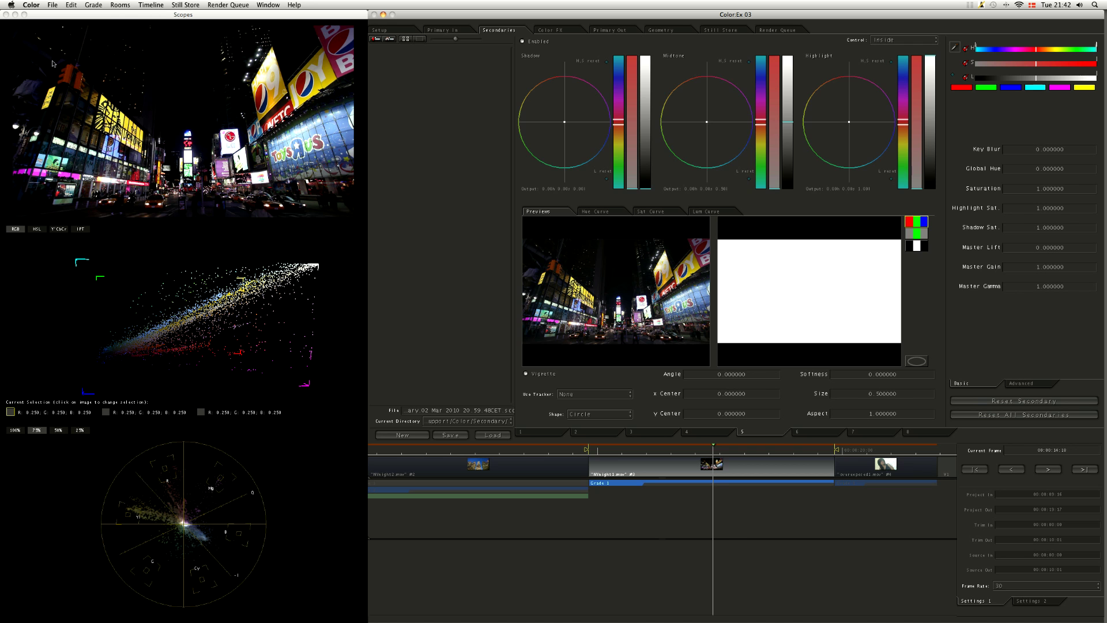
# - Enable the secondary and sample the red signage with the eyedropper to key it
pyautogui.click(956, 48)
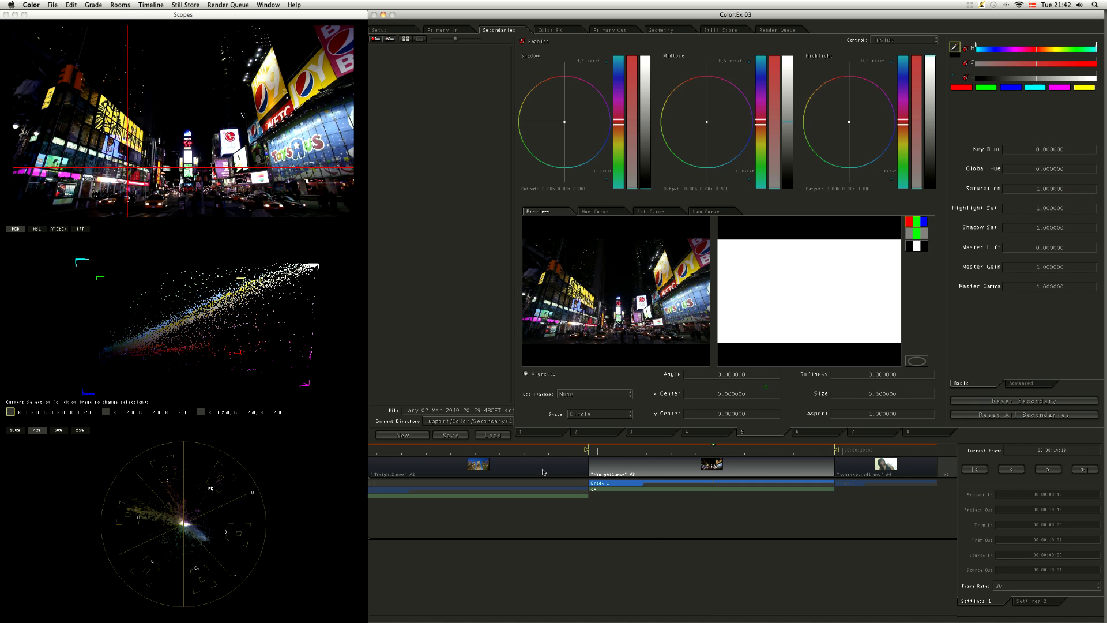
pyautogui.click(905, 254)
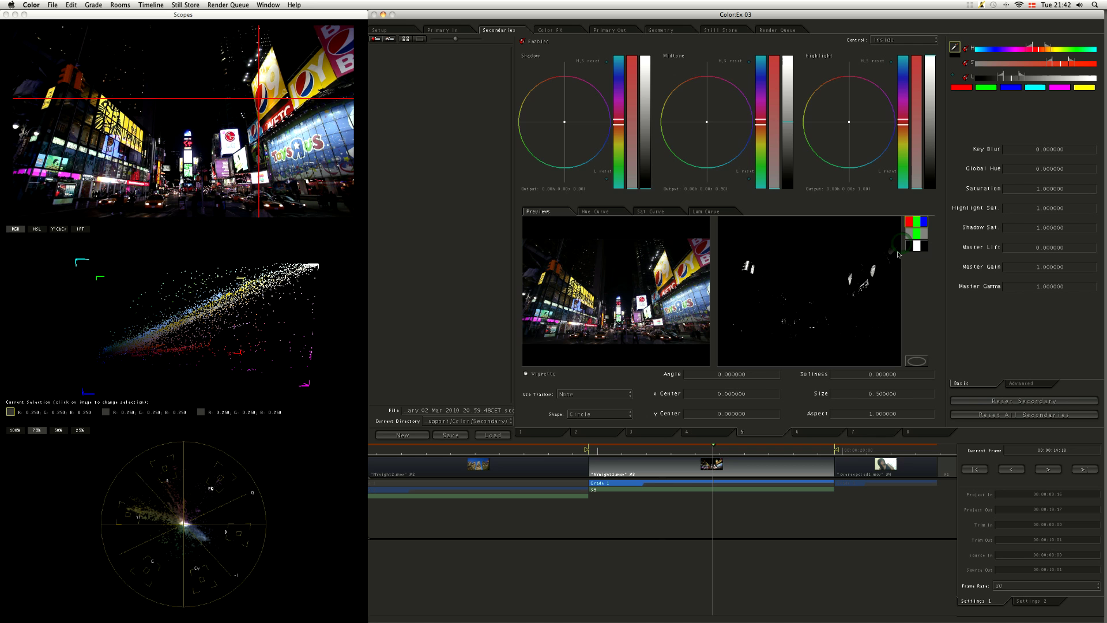
pyautogui.moveTo(899, 254)
pyautogui.mouseDown()
pyautogui.moveTo(896, 271)
pyautogui.moveTo(902, 234)
pyautogui.mouseUp()
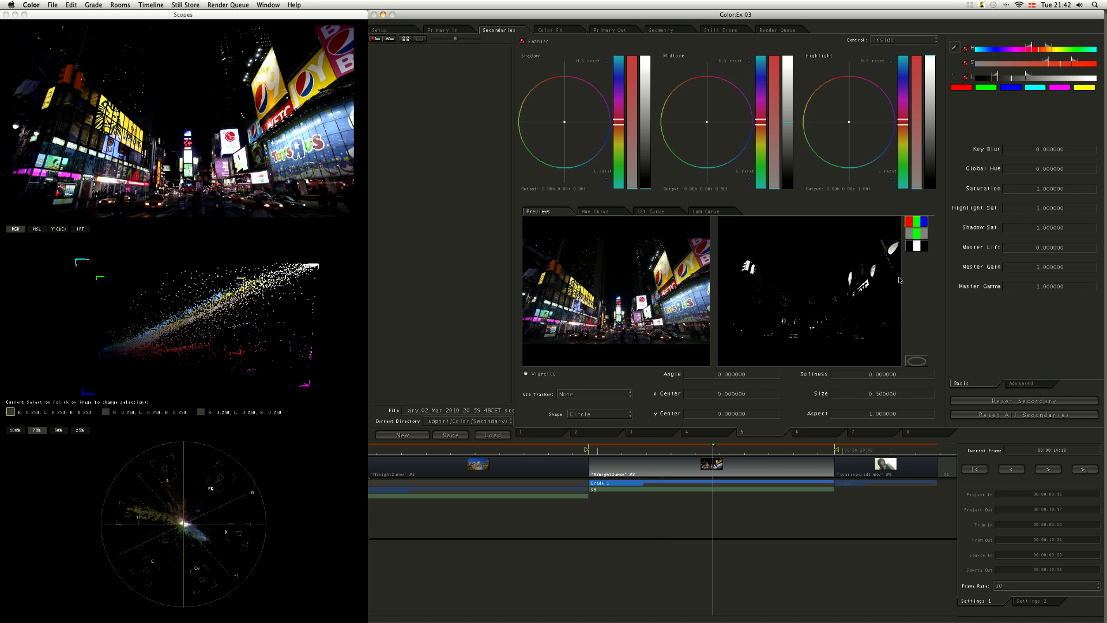
# - Widen the key's saturation range and preview the keyed reds over greyscale
pyautogui.click(969, 64)
pyautogui.click(967, 64)
pyautogui.moveTo(1048, 63); pyautogui.dragTo(1030, 79)
pyautogui.click(921, 235)
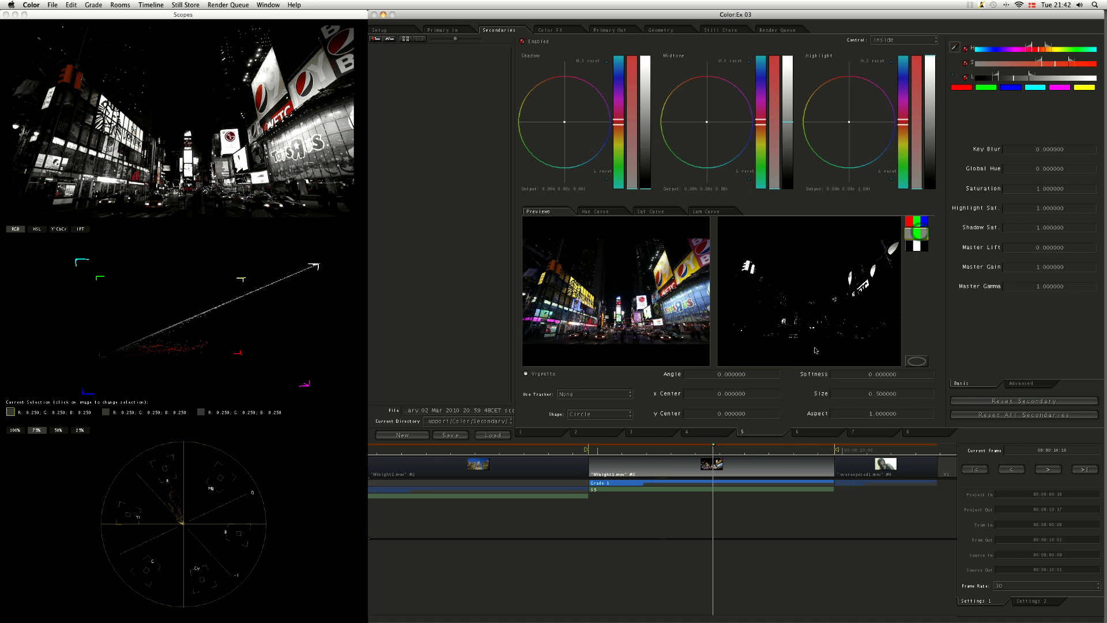
# - Open and then dismiss the scope's display size options
pyautogui.rightClick(263, 90)
pyautogui.click(420, 157)
pyautogui.click(193, 108)
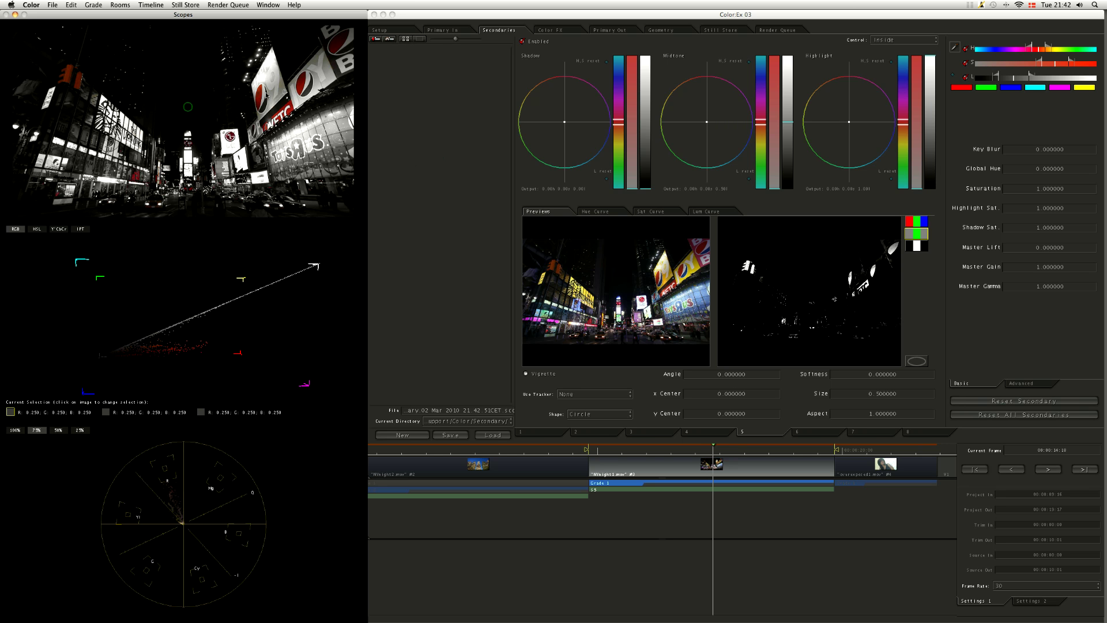
pyautogui.click(1037, 66)
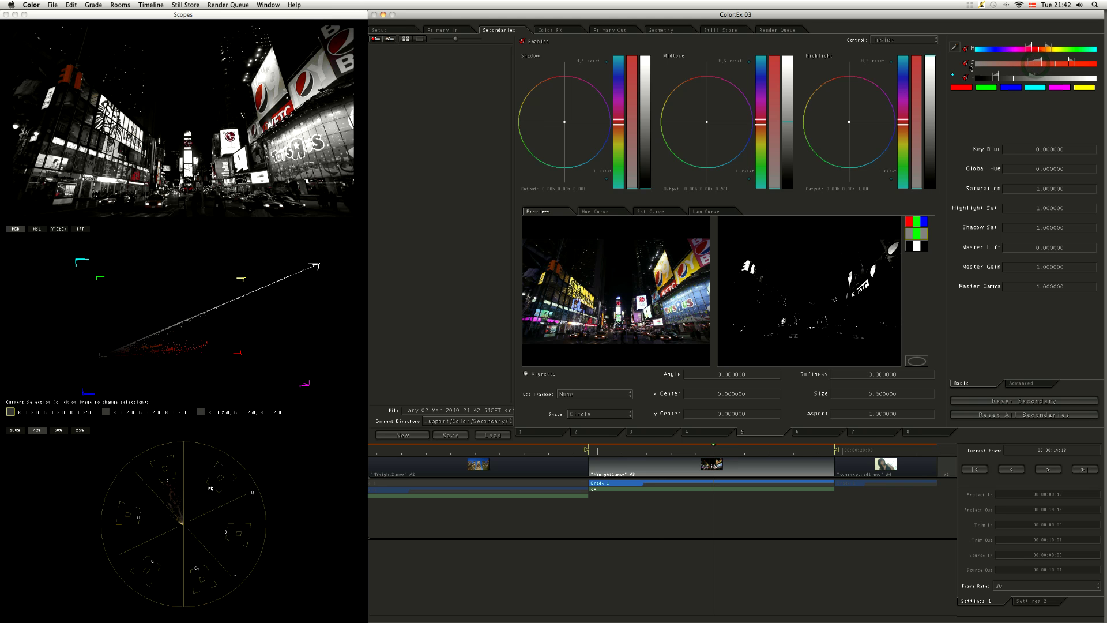
# - Widen the red key's saturation range further and switch on a vignette
pyautogui.click(966, 63)
pyautogui.click(967, 64)
pyautogui.moveTo(1070, 62); pyautogui.dragTo(1087, 62)
pyautogui.click(539, 374)
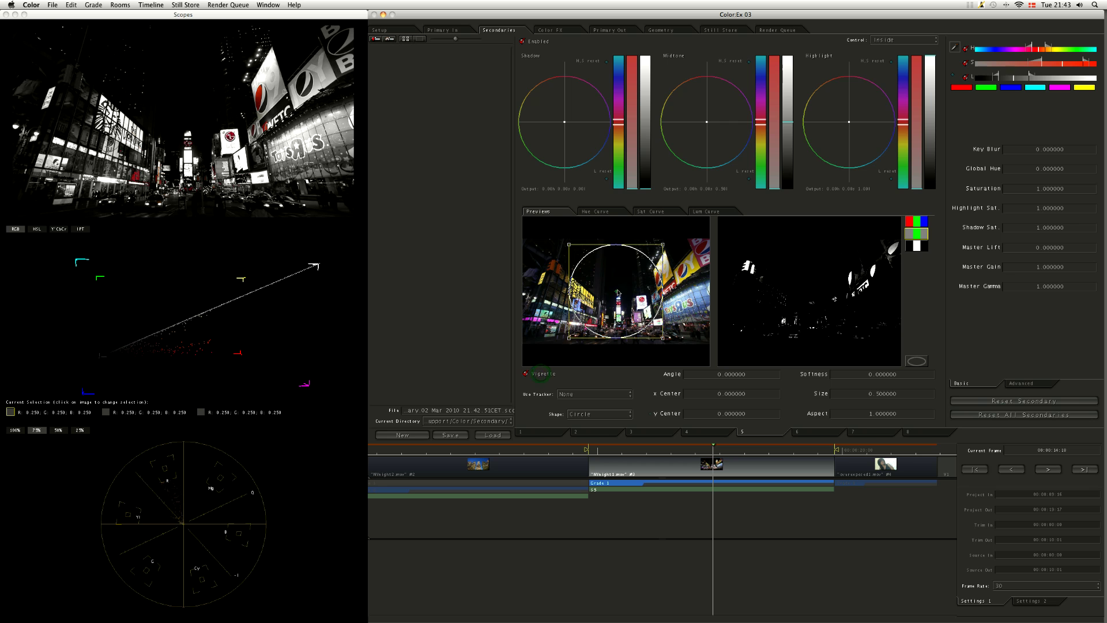
# - Move the circular vignette over the right-hand signs and narrow the key's saturation range
pyautogui.moveTo(618, 293); pyautogui.dragTo(630, 320)
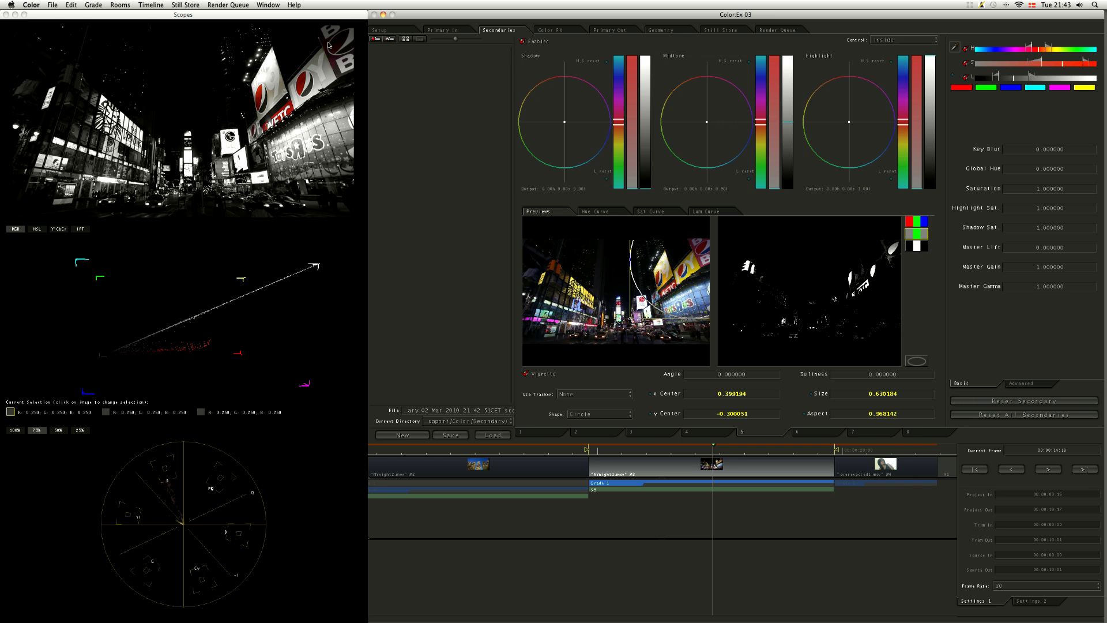
pyautogui.click(965, 64)
pyautogui.click(965, 65)
pyautogui.moveTo(1043, 65); pyautogui.dragTo(995, 79)
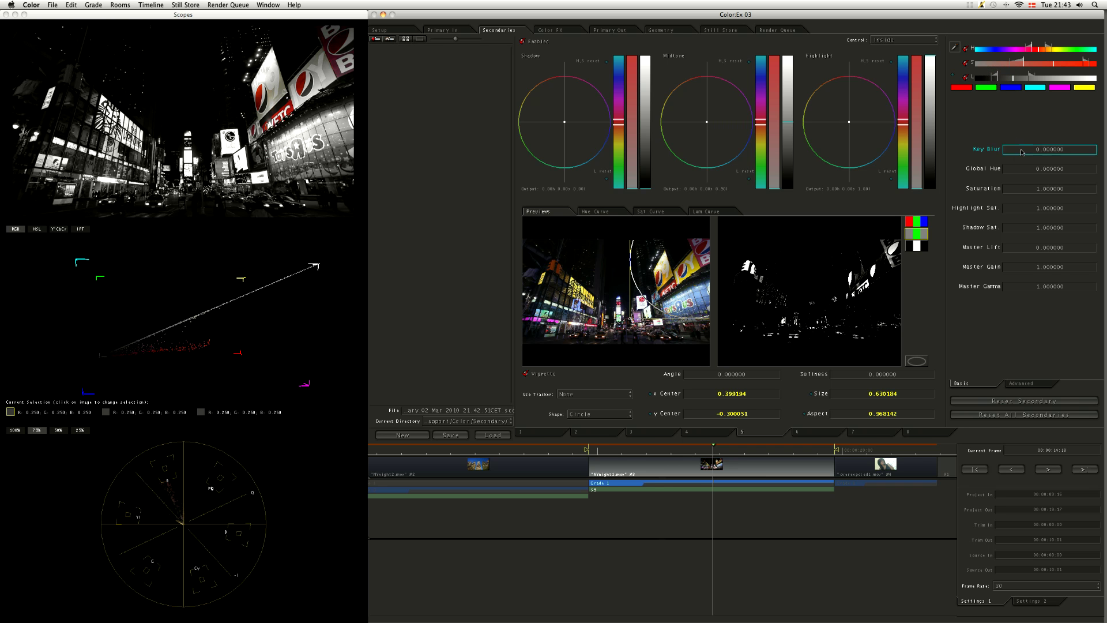
# - Soften the red key with Key Blur 0.382800 and return the preview to full colour
pyautogui.moveTo(1019, 151); pyautogui.dragTo(1000, 254)
pyautogui.moveTo(1025, 160); pyautogui.dragTo(1022, 172)
pyautogui.click(915, 222)
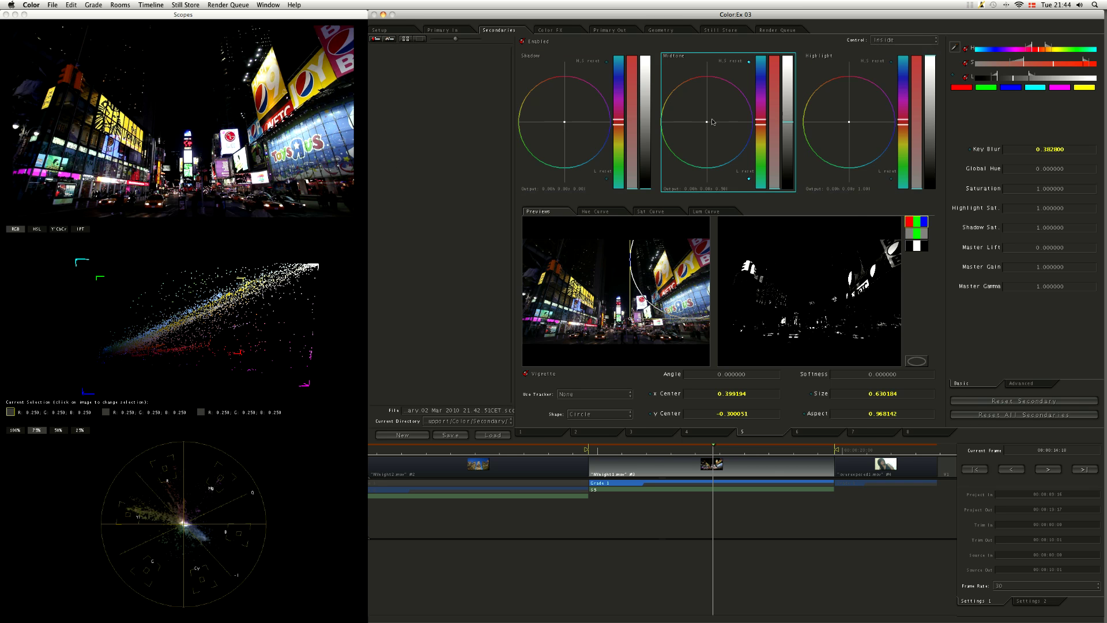
# - Darken the keyed reds with Master Gamma 0.842400 and push their midtones toward orange
pyautogui.moveTo(1039, 286); pyautogui.dragTo(1038, 247)
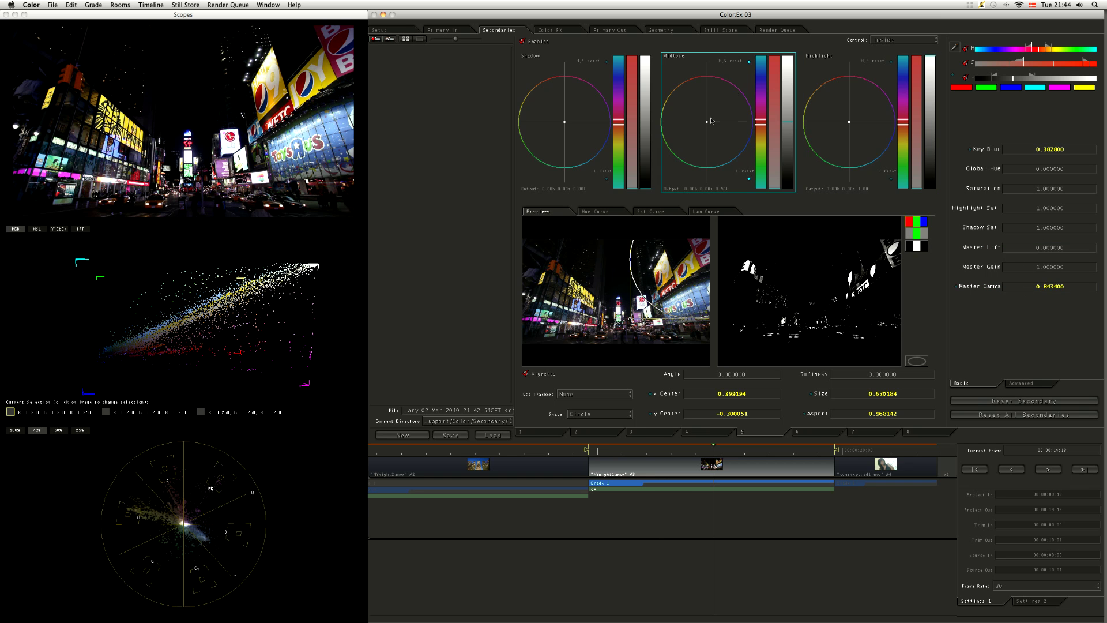
pyautogui.moveTo(711, 121); pyautogui.dragTo(465, 204)
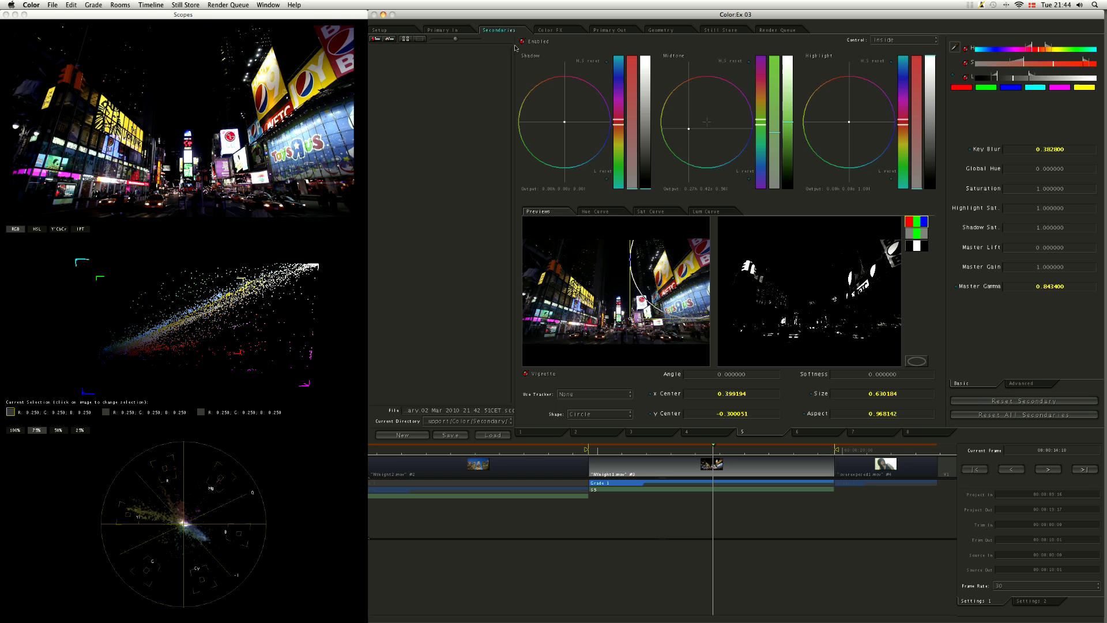
pyautogui.click(555, 30)
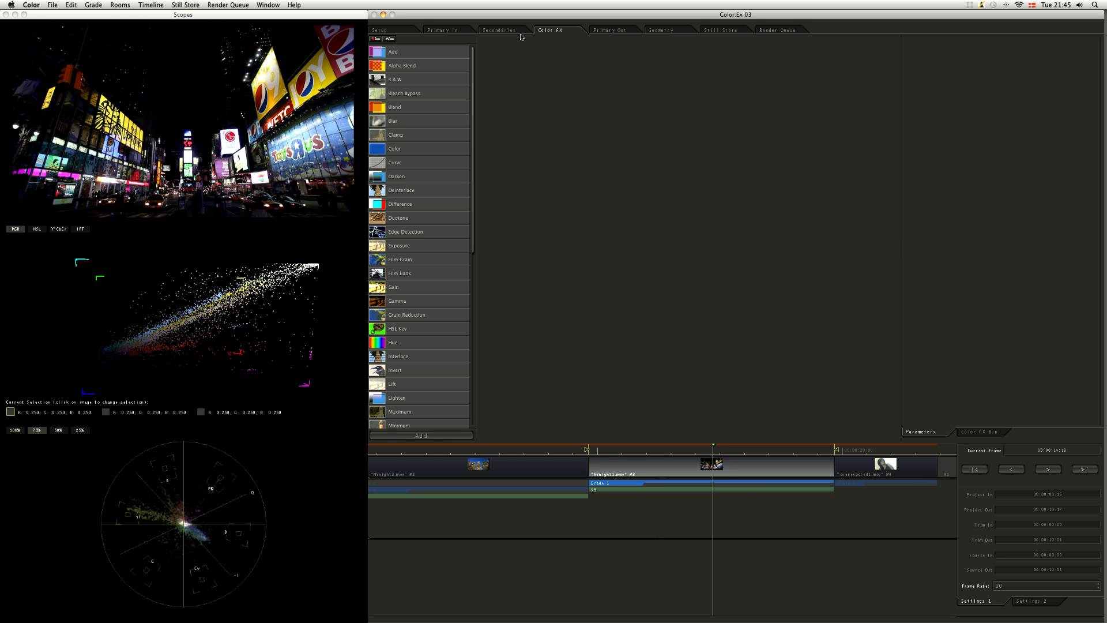
pyautogui.press('super+3')
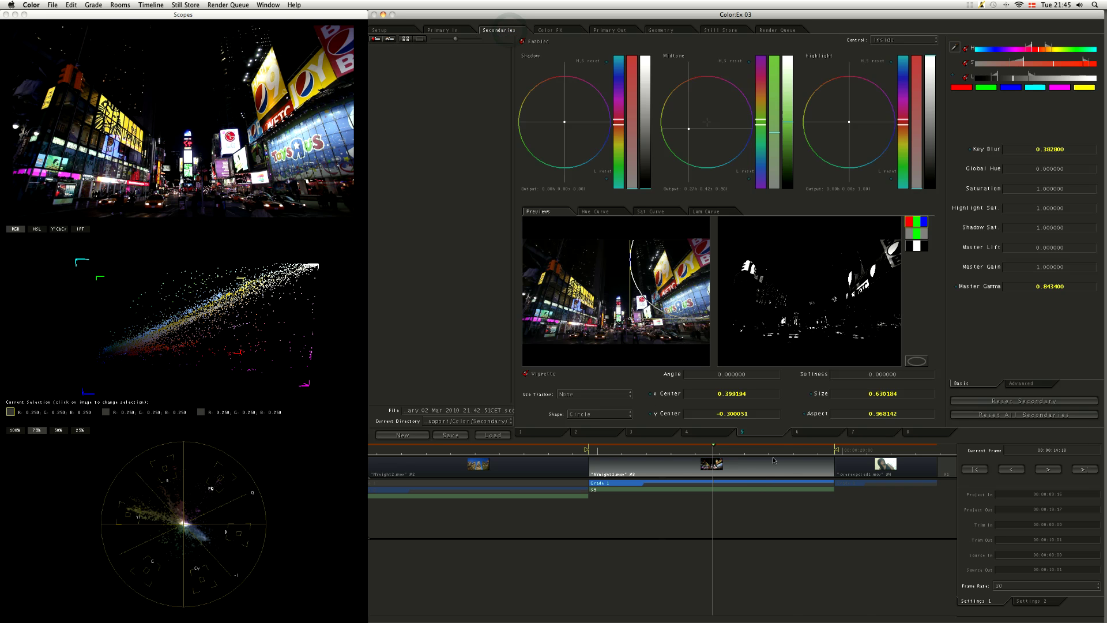
# - On the portrait clip, turn off hue and saturation qualifiers and key only the brightest luma
pyautogui.moveTo(787, 449); pyautogui.dragTo(868, 449)
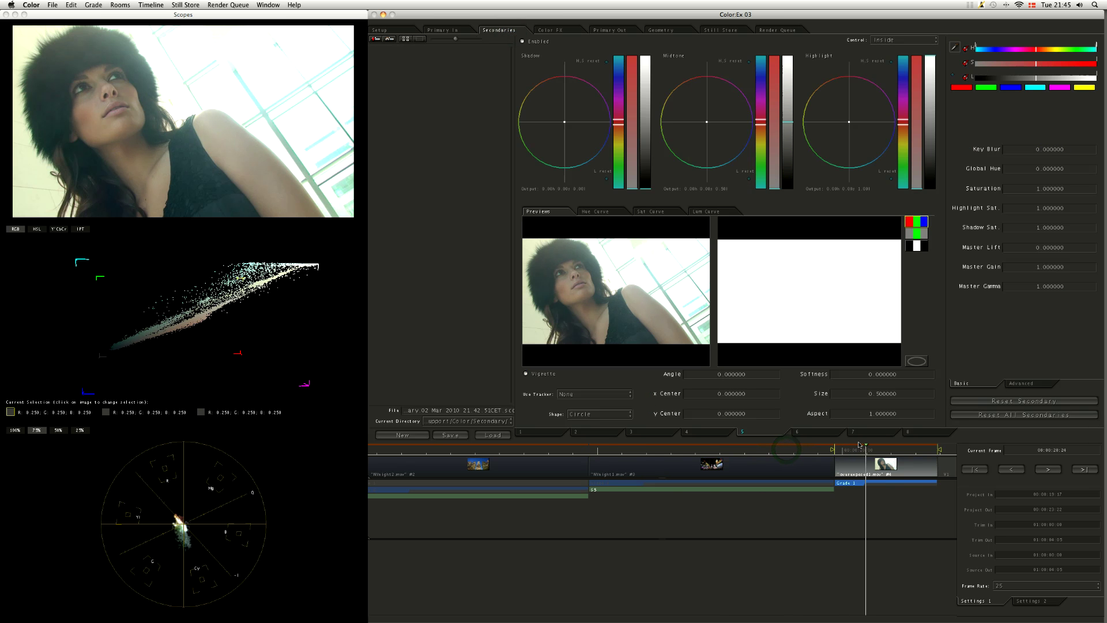
pyautogui.moveTo(867, 454); pyautogui.dragTo(888, 443)
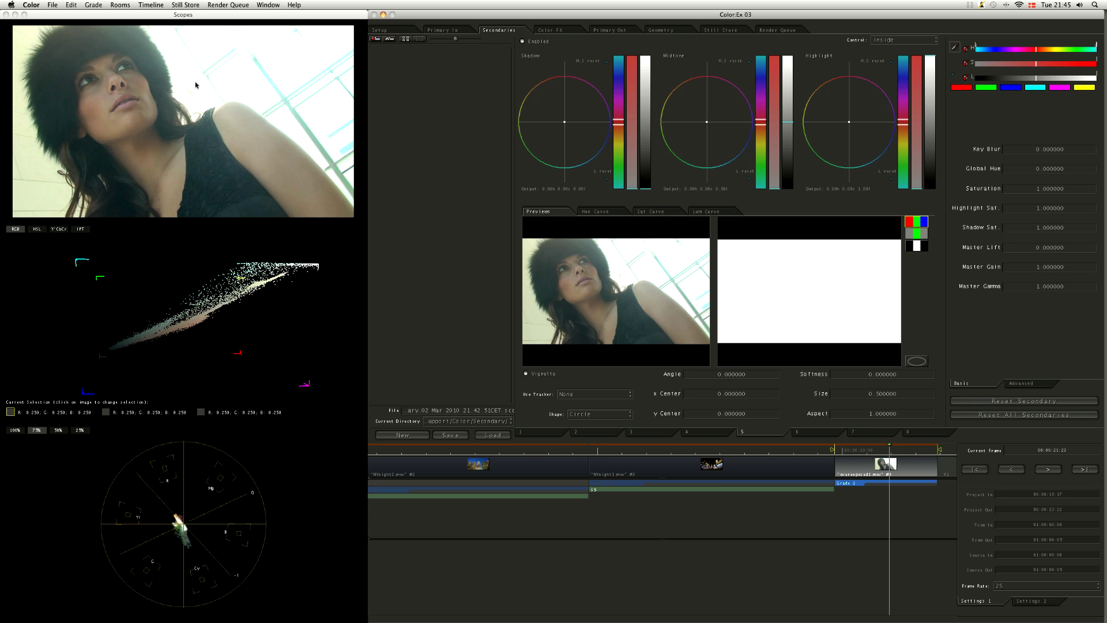
pyautogui.click(966, 48)
pyautogui.click(966, 63)
pyautogui.moveTo(994, 83); pyautogui.dragTo(1061, 81)
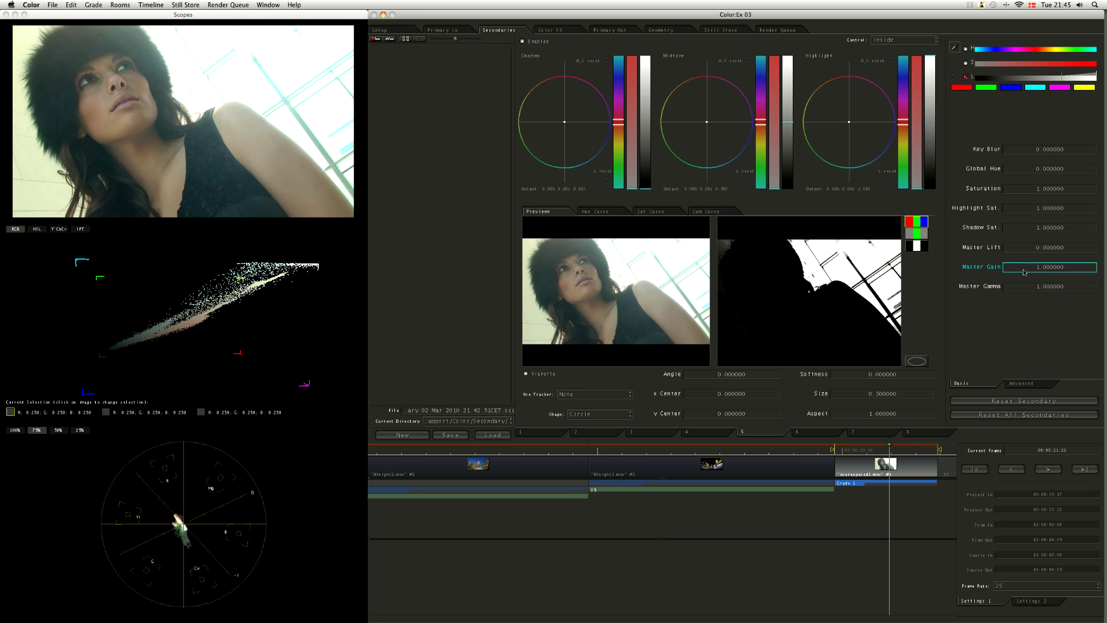
# - Show an RGB parade, lower the keyed highlights to Master Gain 0.918800, then disable grading
pyautogui.rightClick(168, 311)
pyautogui.click(202, 313)
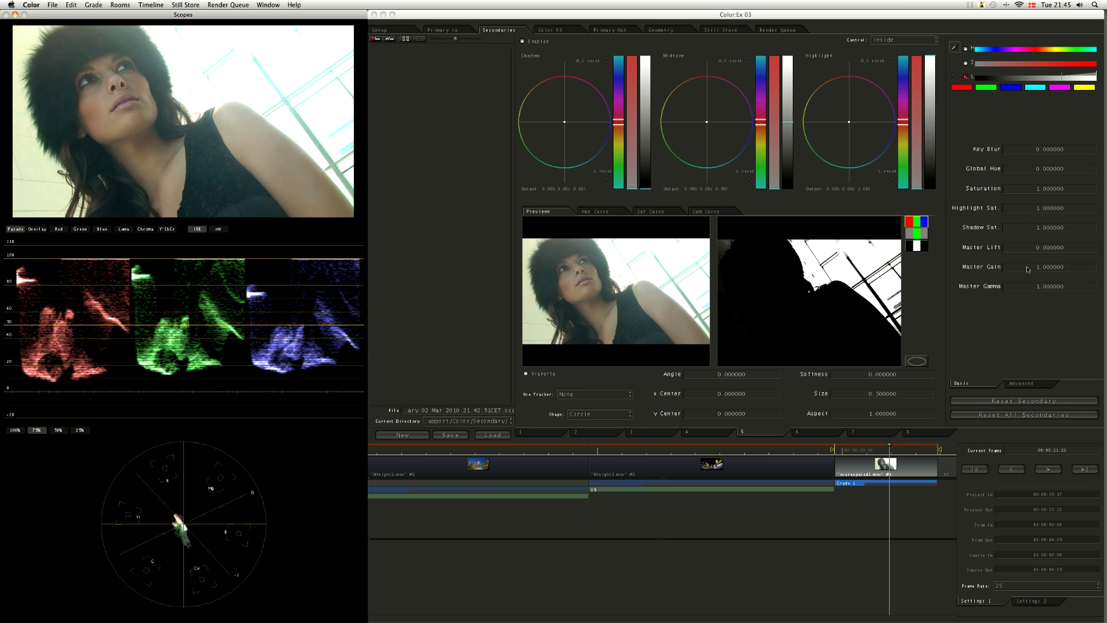
pyautogui.moveTo(1029, 270)
pyautogui.mouseDown()
pyautogui.moveTo(1037, 240)
pyautogui.moveTo(1032, 252)
pyautogui.mouseUp()
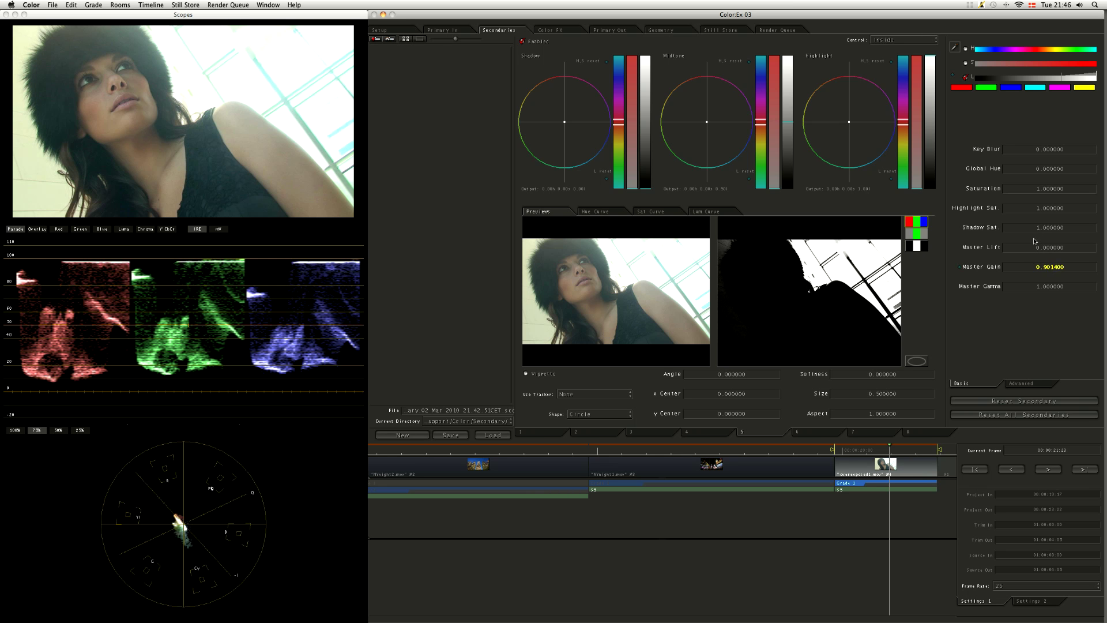
pyautogui.moveTo(1036, 245); pyautogui.dragTo(1031, 253)
pyautogui.hotkey('ctrl', 'g')
pyautogui.hotkey('ctrl', 'g')
pyautogui.hotkey('ctrl', 'g')
pyautogui.hotkey('ctrl', 'g')
pyautogui.hotkey('ctrl', 'g')
pyautogui.hotkey('ctrl', 'g')
pyautogui.hotkey('ctrl', 'g')
pyautogui.hotkey('ctrl', 'g')
pyautogui.hotkey('ctrl', 'g')
pyautogui.hotkey('ctrl', 'g')
pyautogui.hotkey('ctrl', 'g')
pyautogui.hotkey('ctrl', 'g')
pyautogui.hotkey('ctrl', 'g')
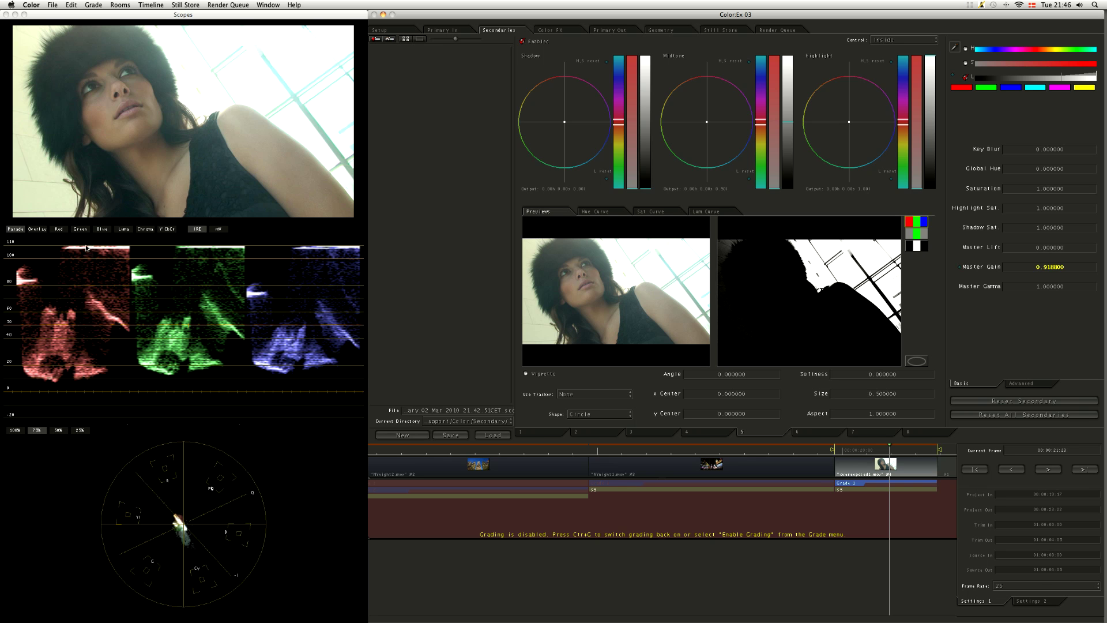
# - Turn grading back on with Ctrl+G to see the Master Gain 0.918800 highlight correction
pyautogui.hotkey('ctrl', 'g')
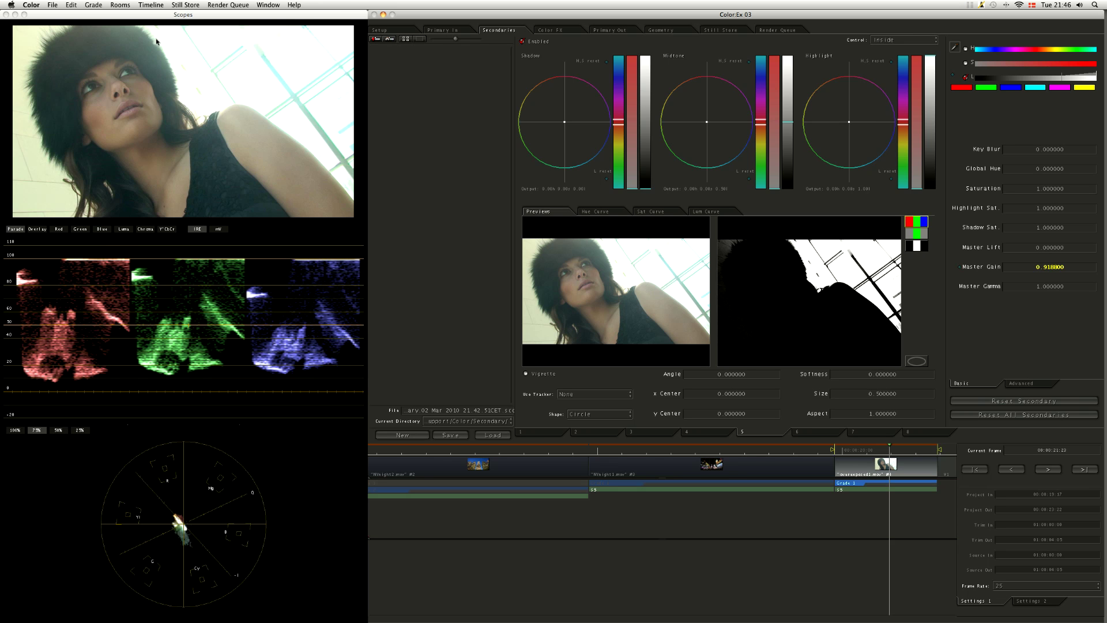